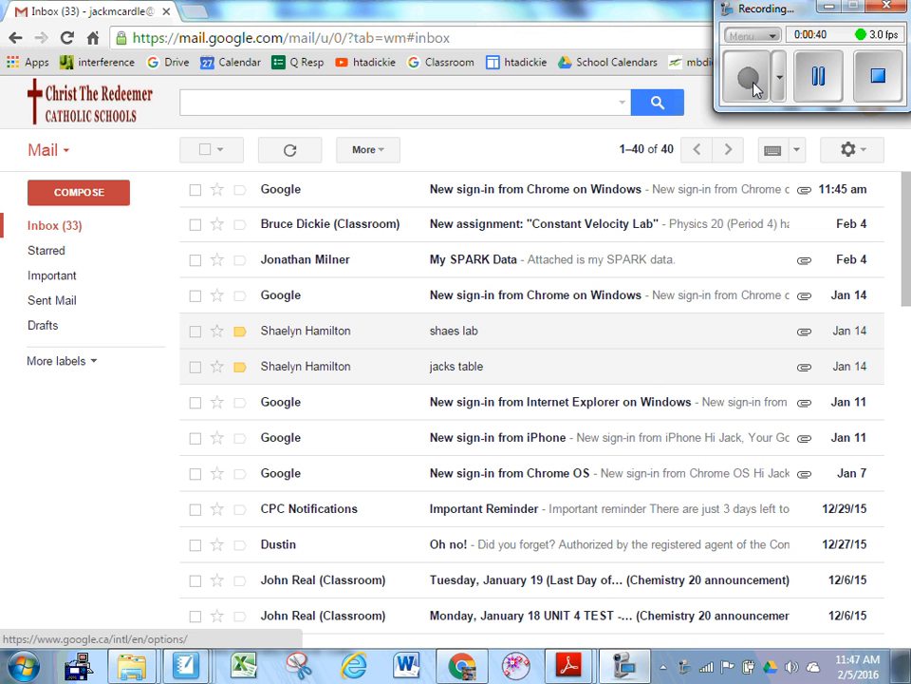
# Open the "My SPARK Data" email and save its ExportedData_Run02.TXT attachment to Google Drive.
pyautogui.click(343, 271)
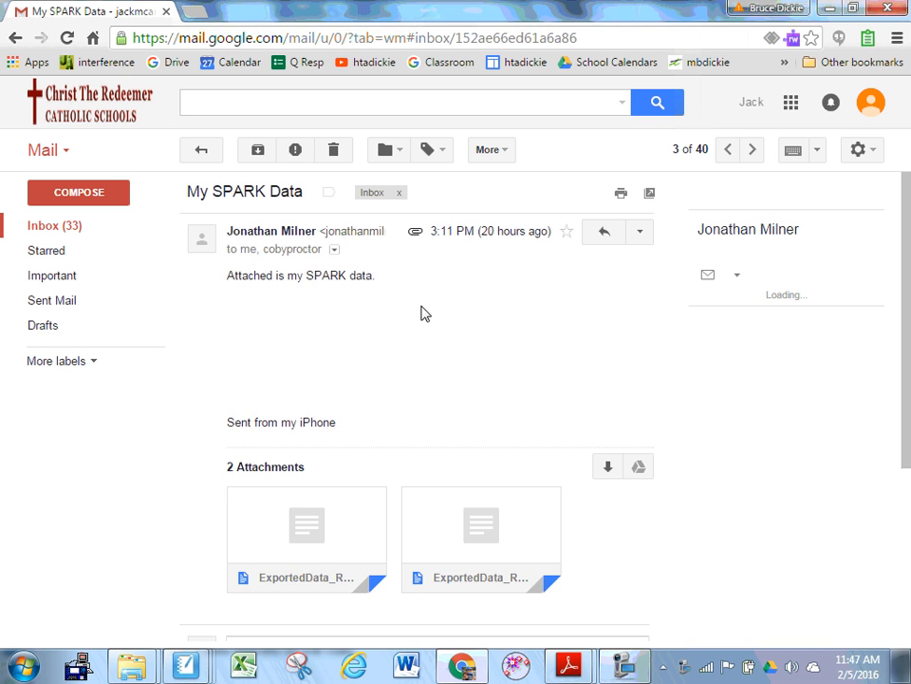
pyautogui.scroll(-1, 424, 314)
pyautogui.scroll(1, 424, 318)
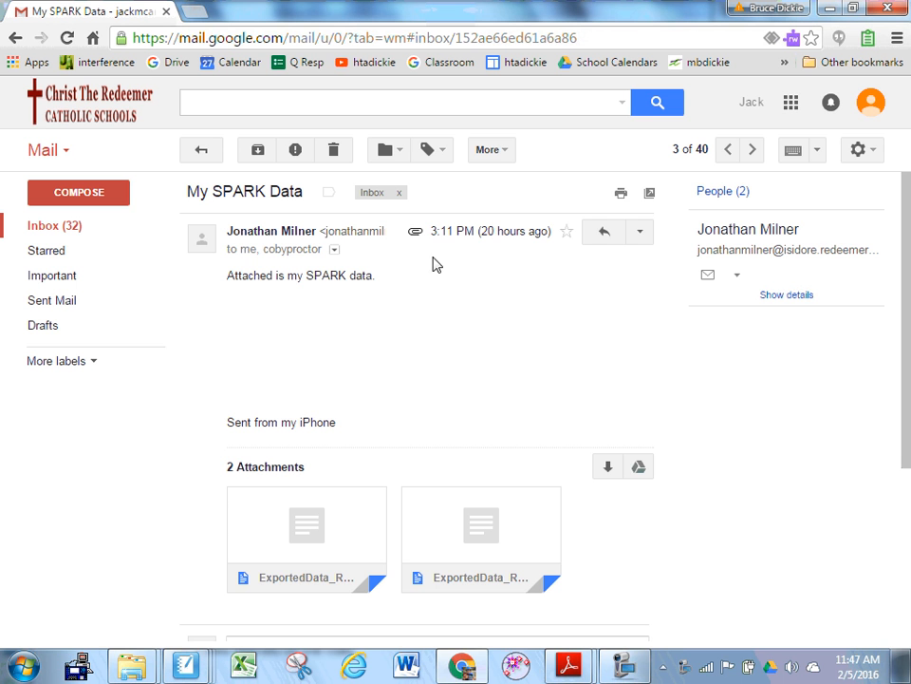
pyautogui.moveTo(328, 523)
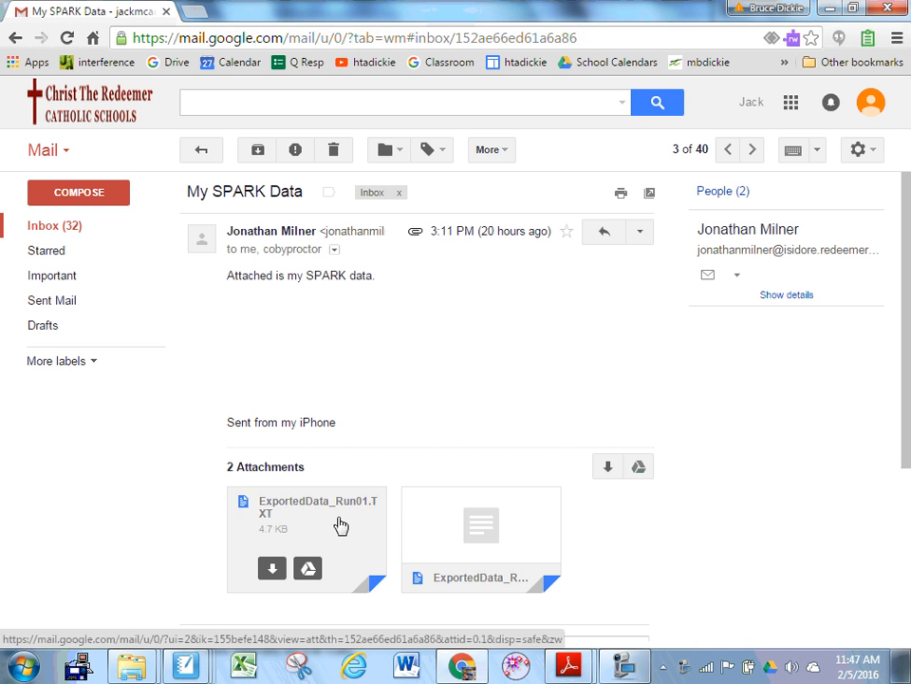
pyautogui.moveTo(472, 530)
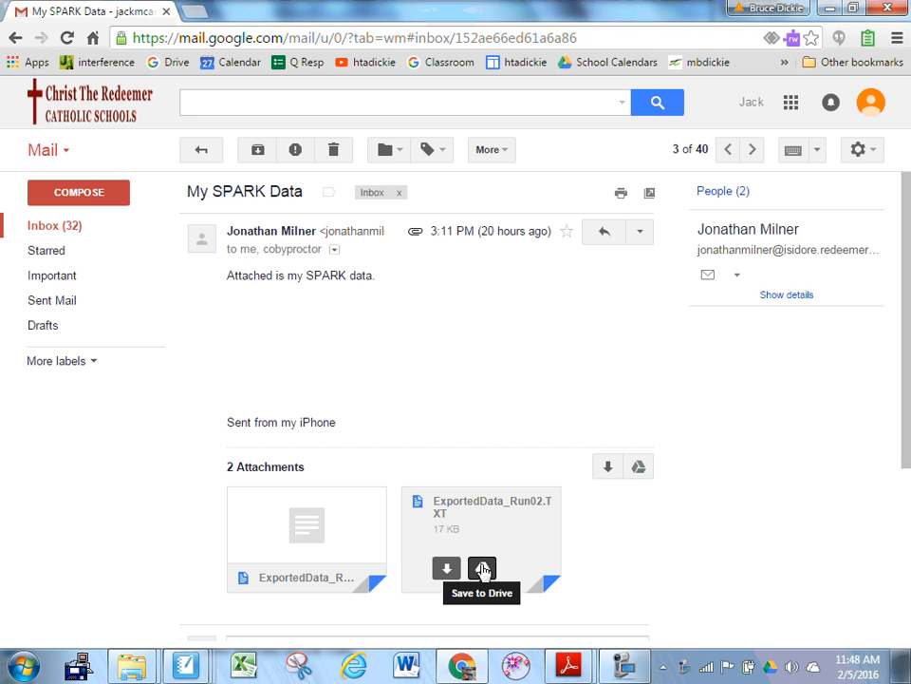
pyautogui.click(482, 568)
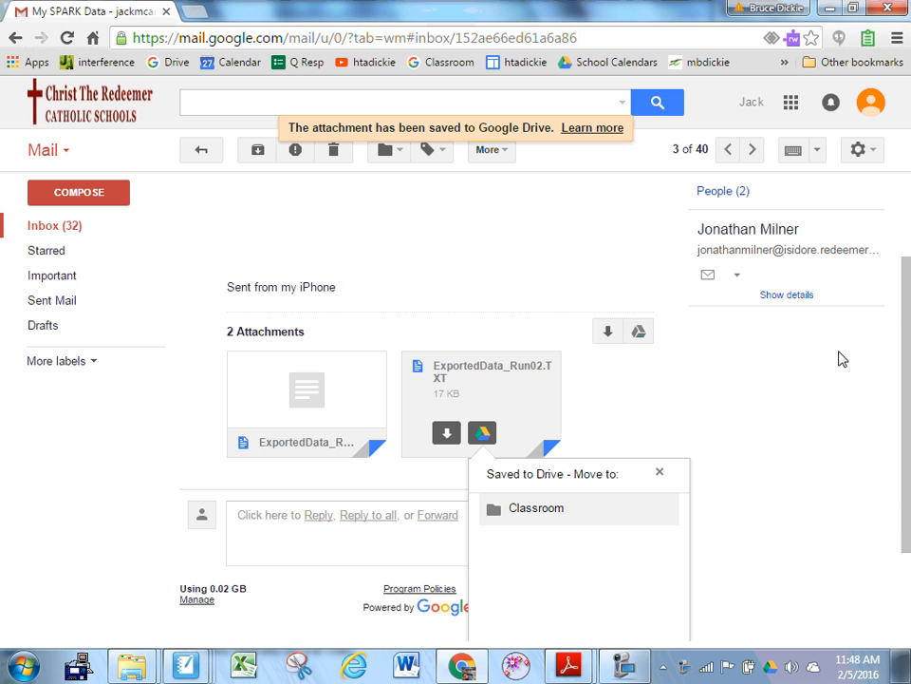
# Move the saved attachment into the Physics 20 (Period 4) folder inside the Classroom folder on Drive.
pyautogui.click(546, 515)
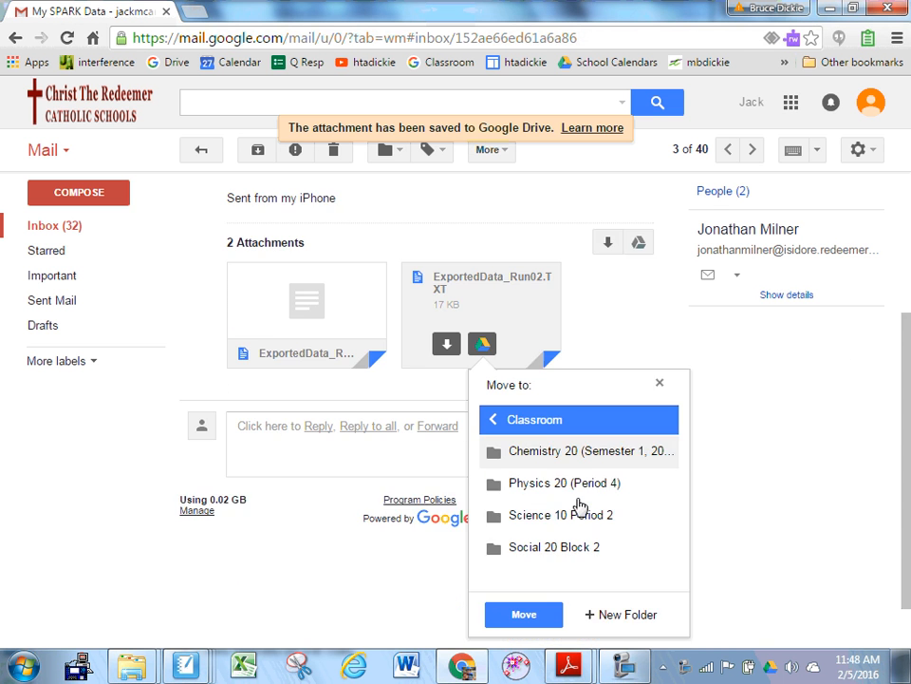
pyautogui.scroll(-3, 583, 506)
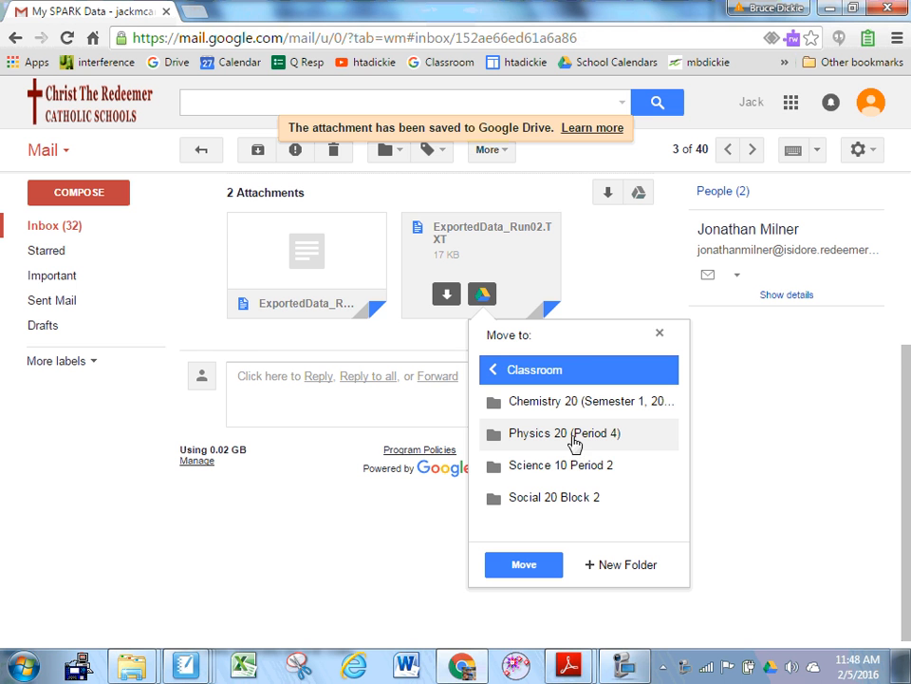
pyautogui.doubleClick(574, 437)
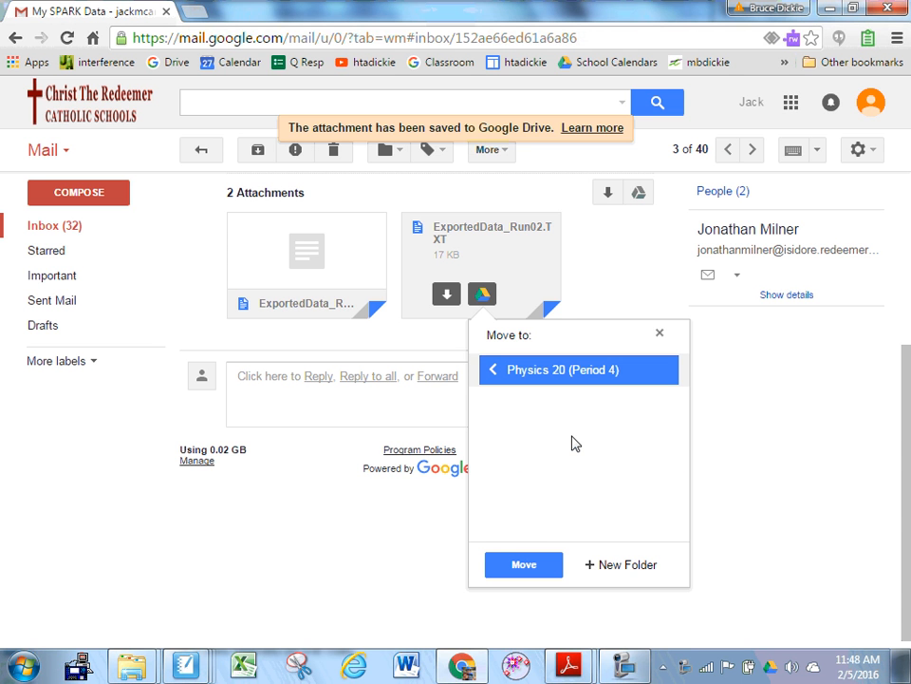
pyautogui.click(525, 565)
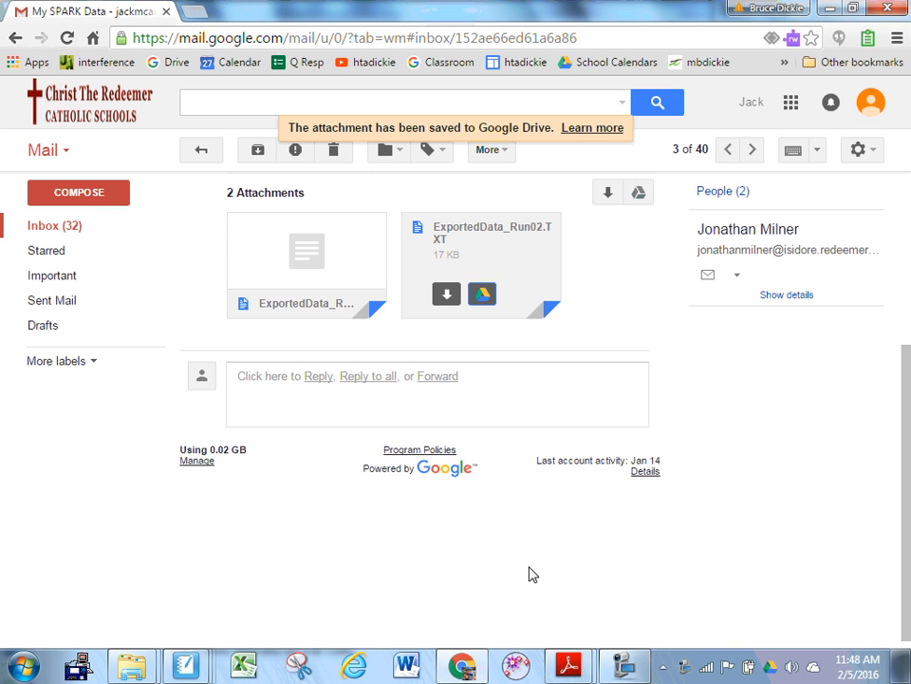
# Open Google Classroom in a new browser tab, go to the Constant Velocity Lab assignment in Physics 20 (Period 4), and dismiss the tip.
pyautogui.click(198, 16)
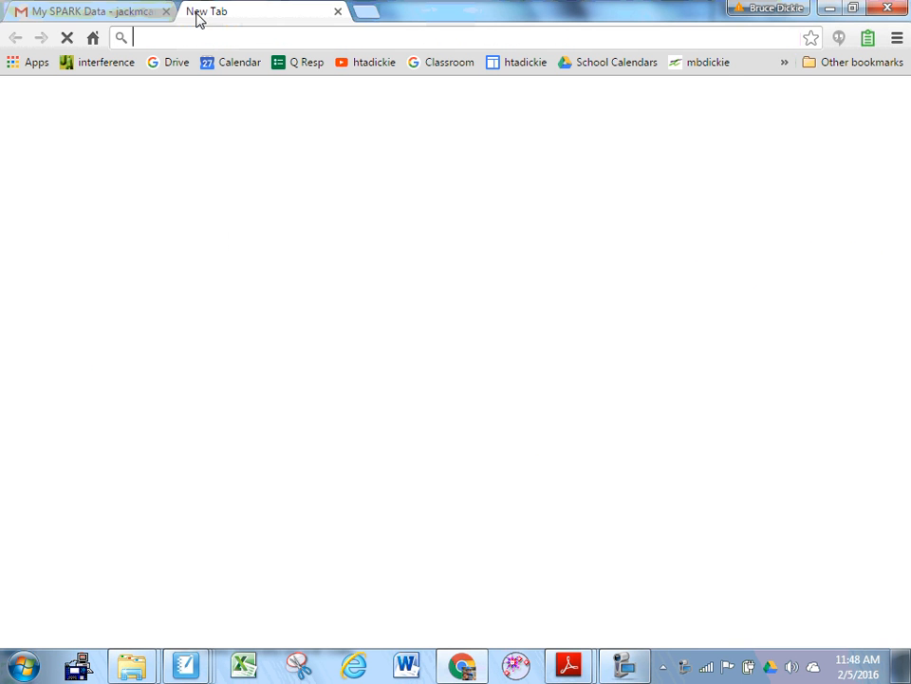
pyautogui.click(421, 64)
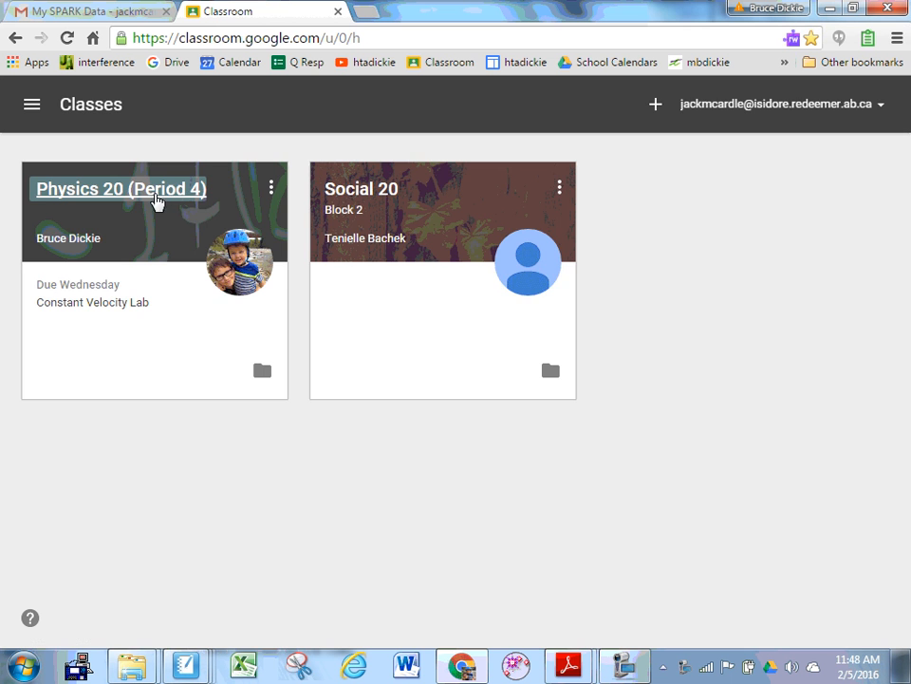
pyautogui.click(157, 199)
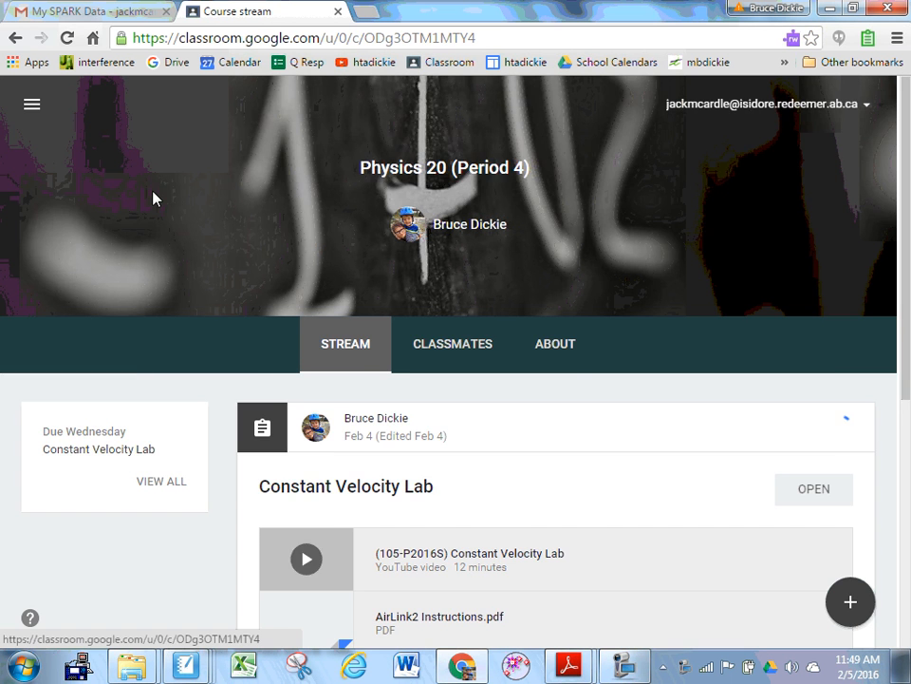
pyautogui.scroll(-2, 488, 309)
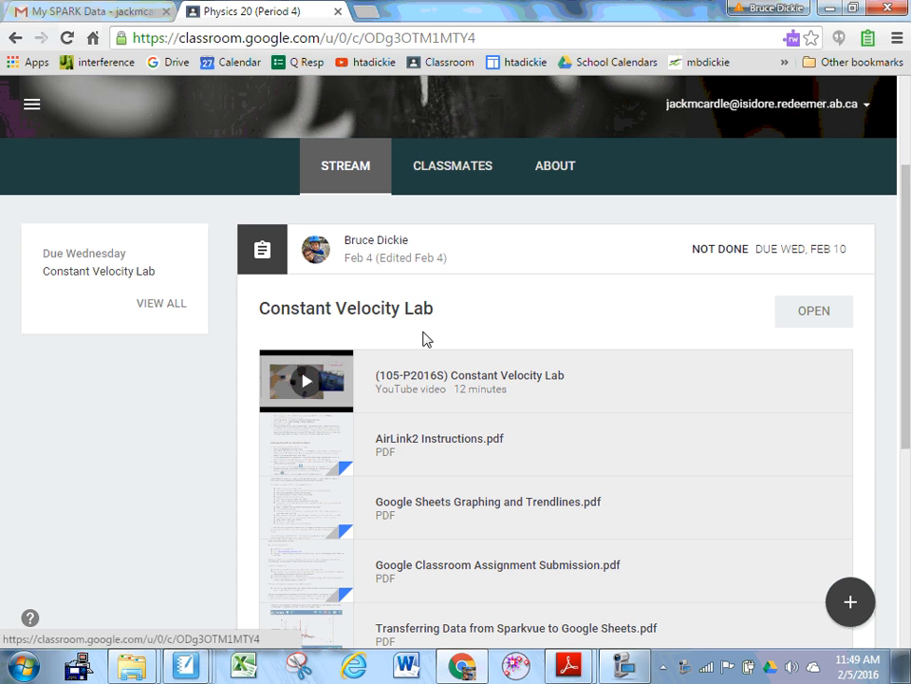
pyautogui.scroll(-1, 423, 329)
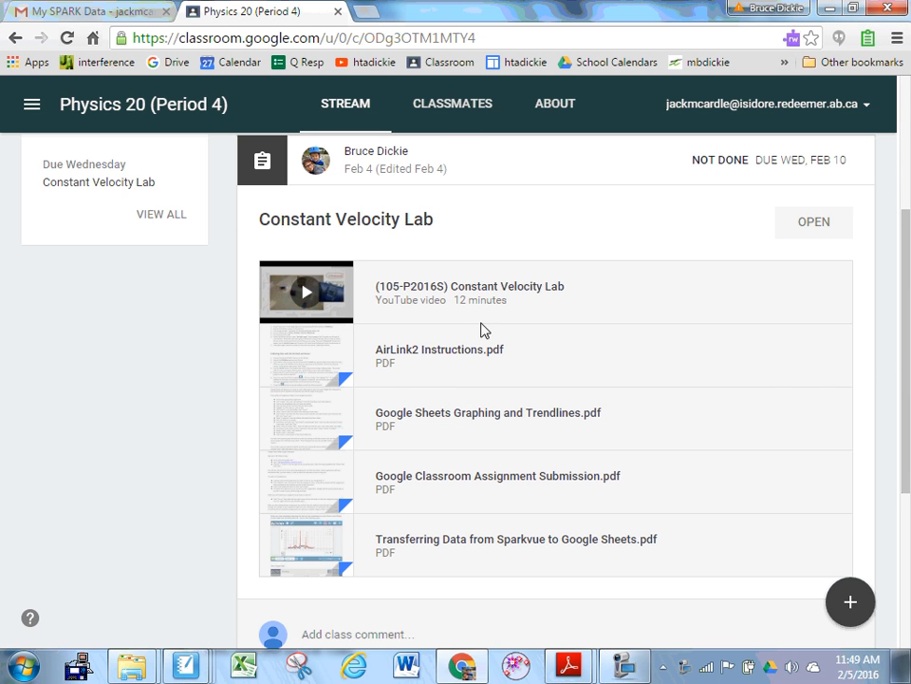
pyautogui.scroll(3, 476, 326)
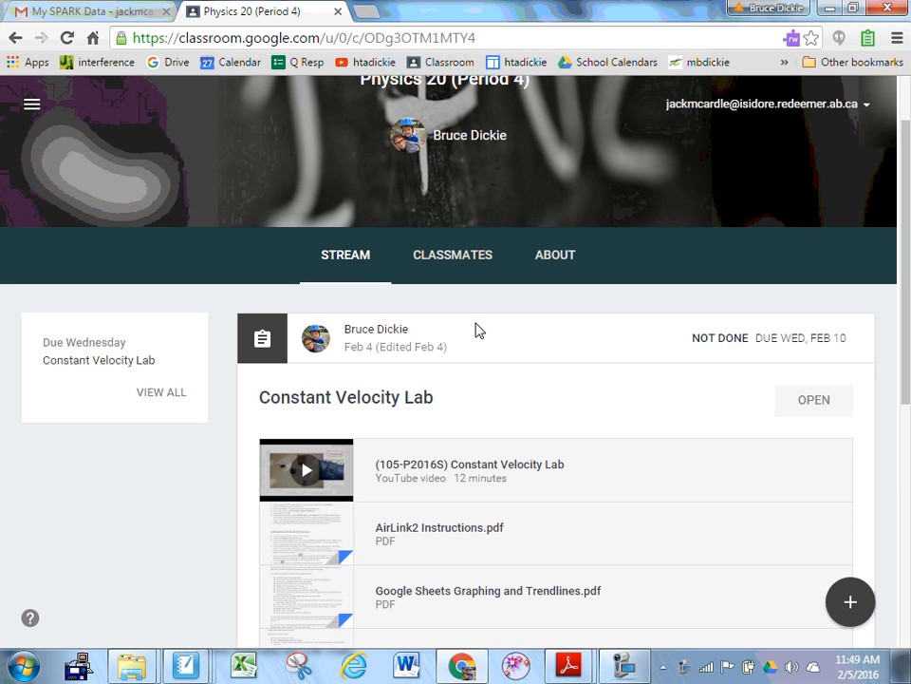
pyautogui.click(378, 401)
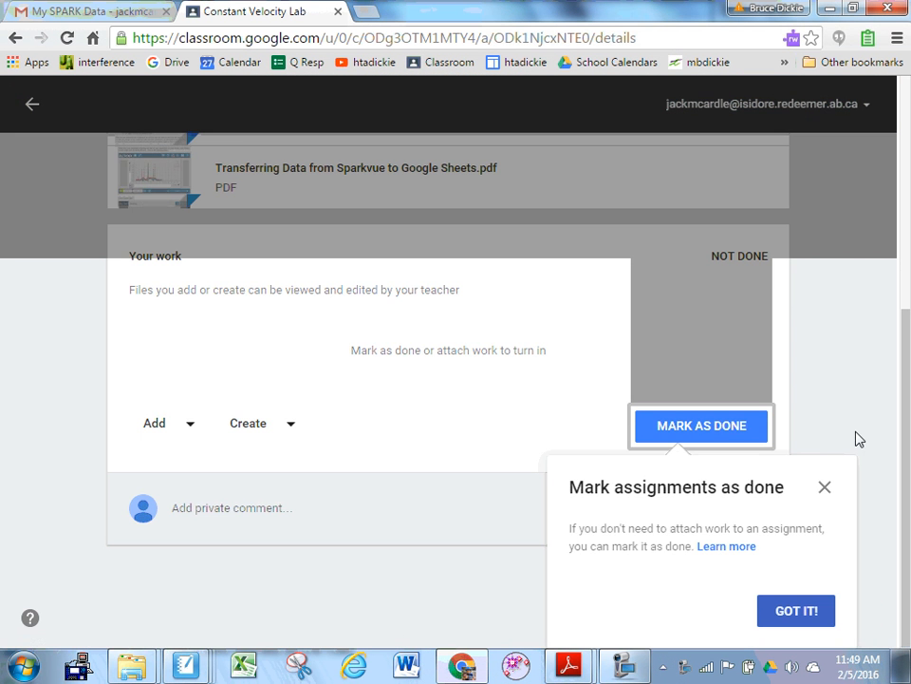
pyautogui.click(825, 488)
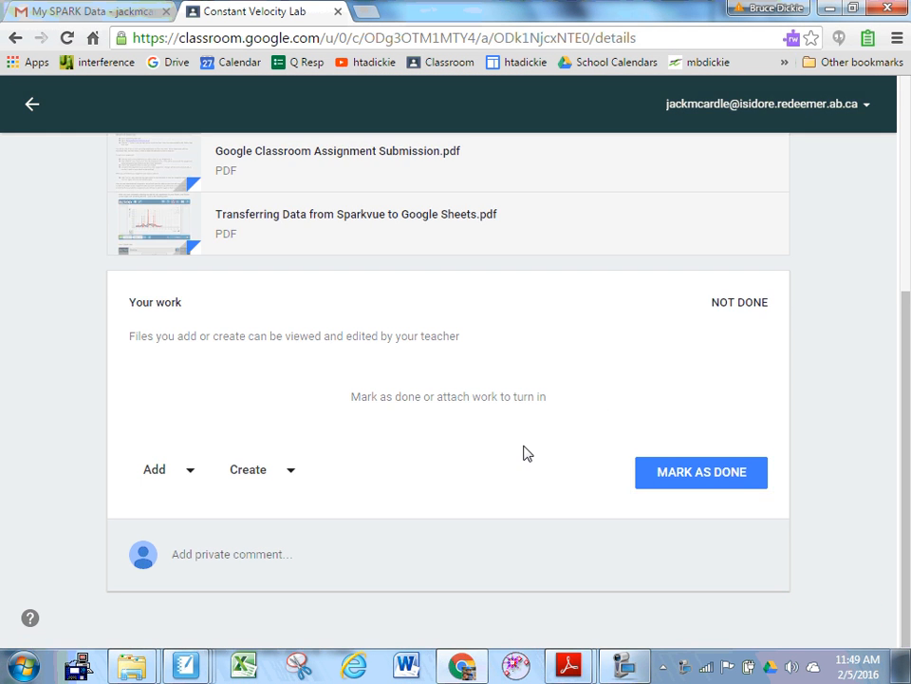
# Create a Google Sheets file as work for the Constant Velocity Lab assignment and open it.
pyautogui.scroll(1, 520, 459)
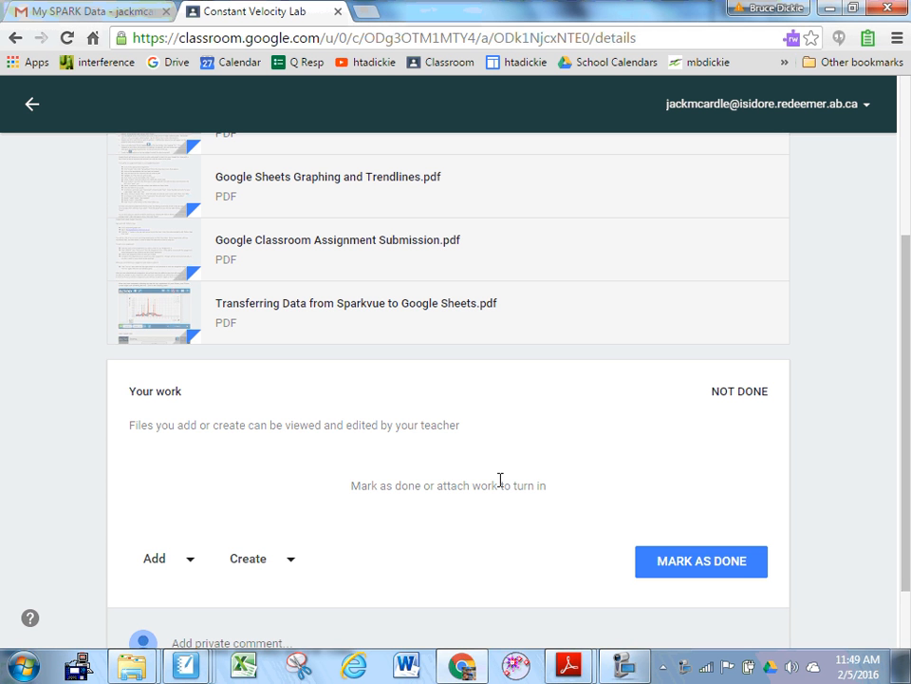
pyautogui.click(294, 557)
pyautogui.click(295, 566)
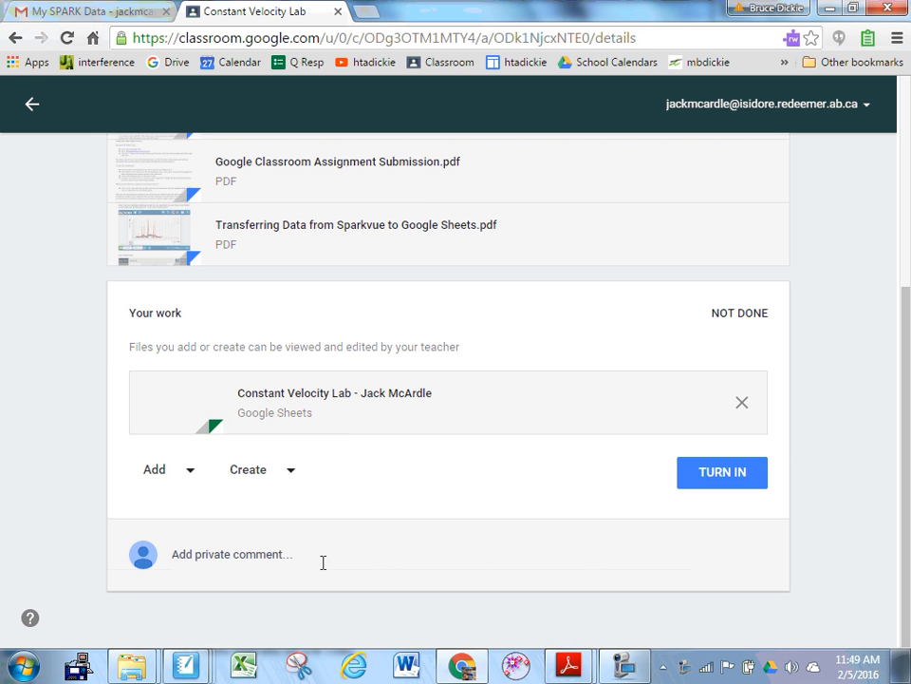
pyautogui.click(324, 397)
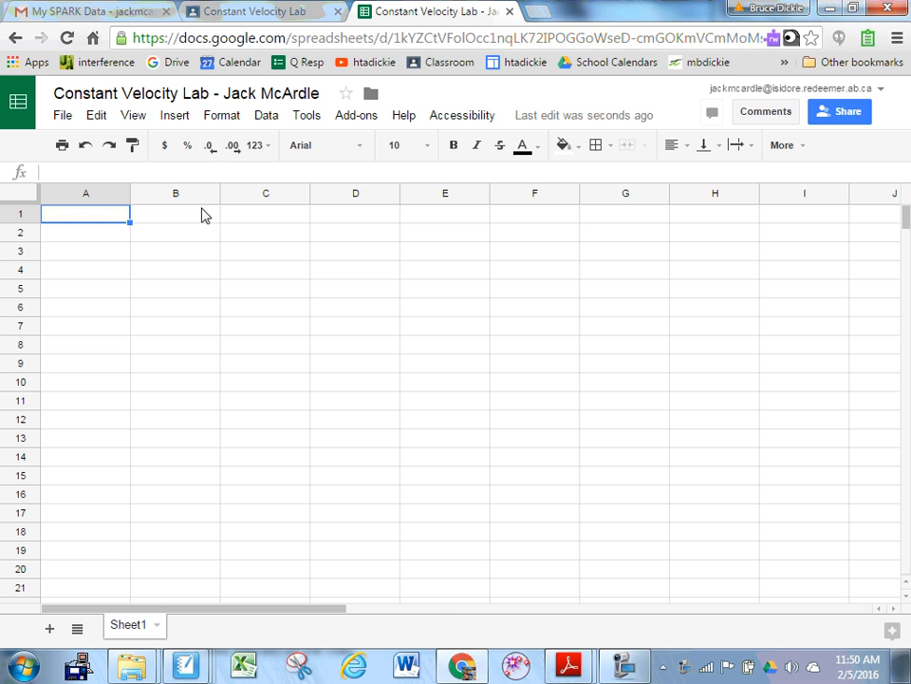
# Import ExportedData_Run02.TXT from Drive's Classroom > Physics 20 (Period 4) folder, appending rows to the current sheet with automatic separator detection.
pyautogui.click(64, 118)
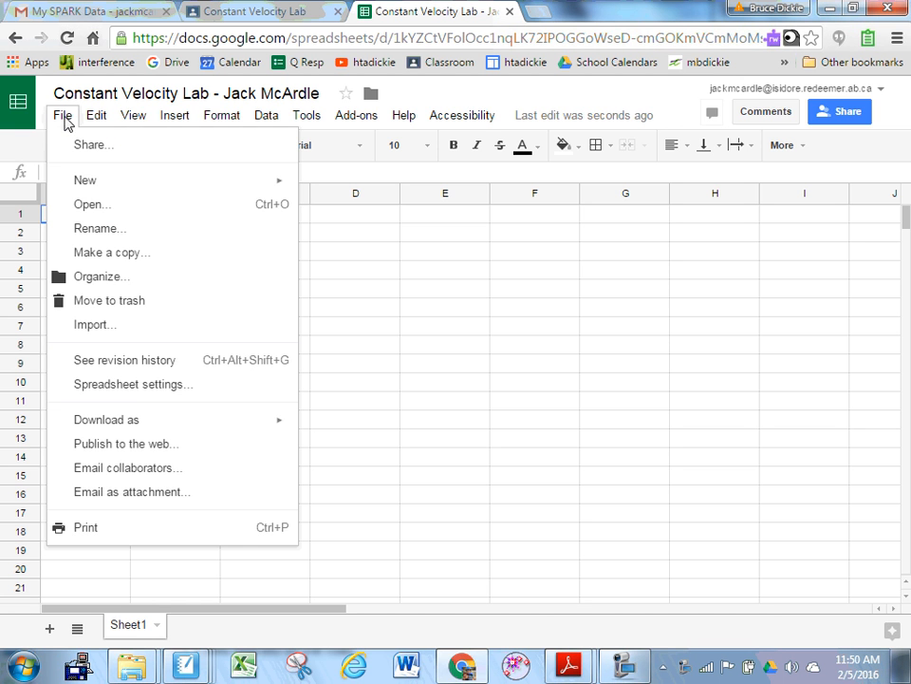
pyautogui.click(110, 303)
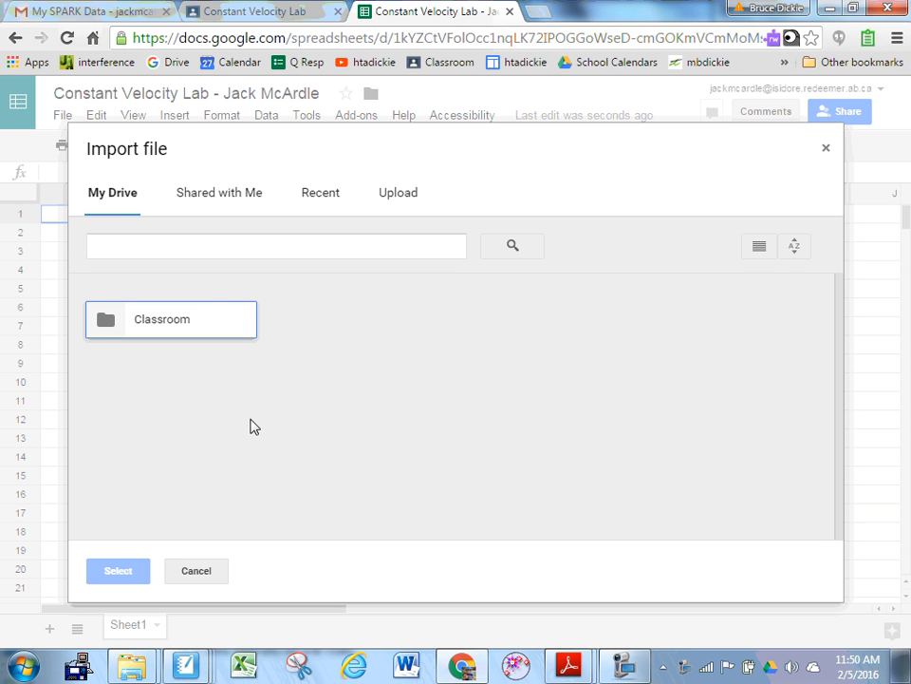
pyautogui.doubleClick(163, 323)
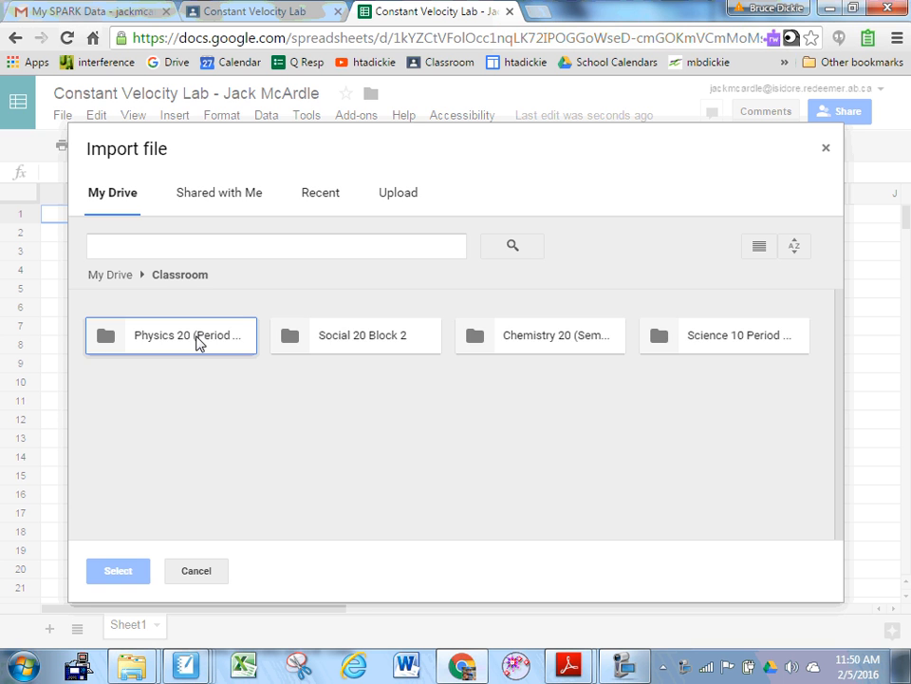
pyautogui.doubleClick(198, 342)
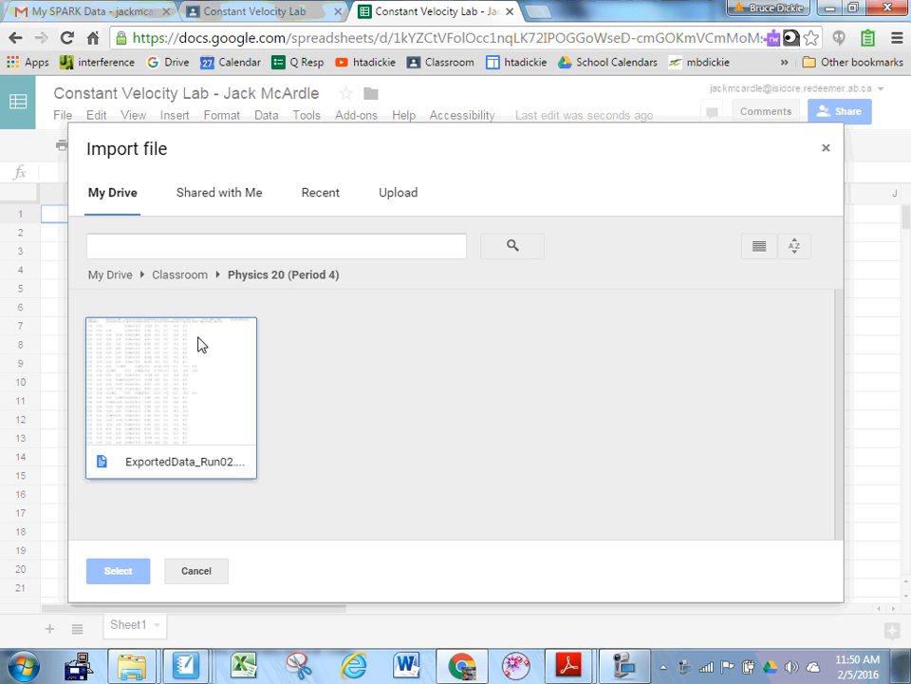
pyautogui.click(206, 403)
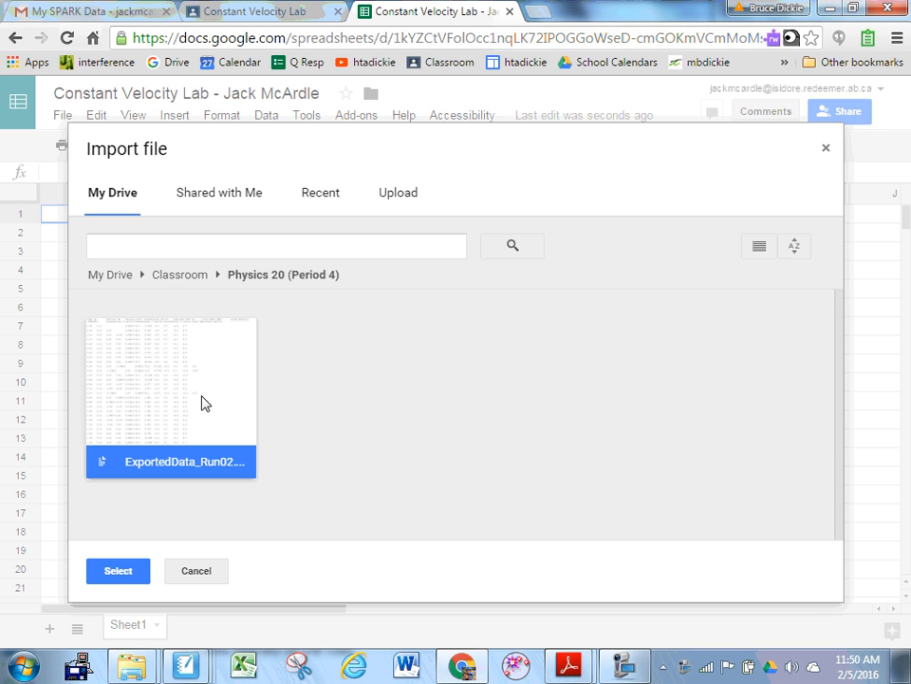
pyautogui.click(119, 571)
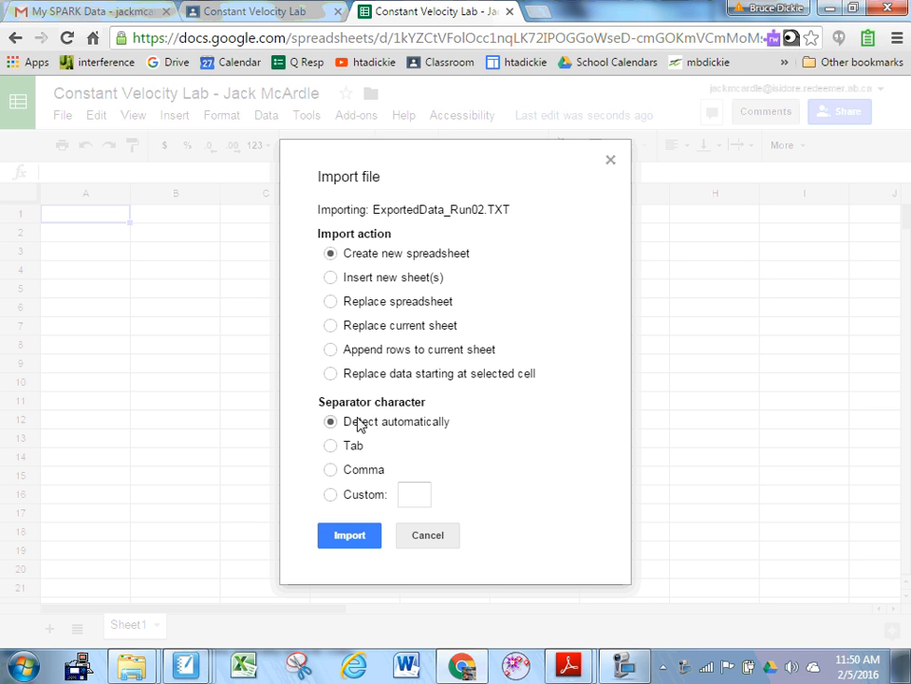
pyautogui.click(334, 349)
pyautogui.click(352, 539)
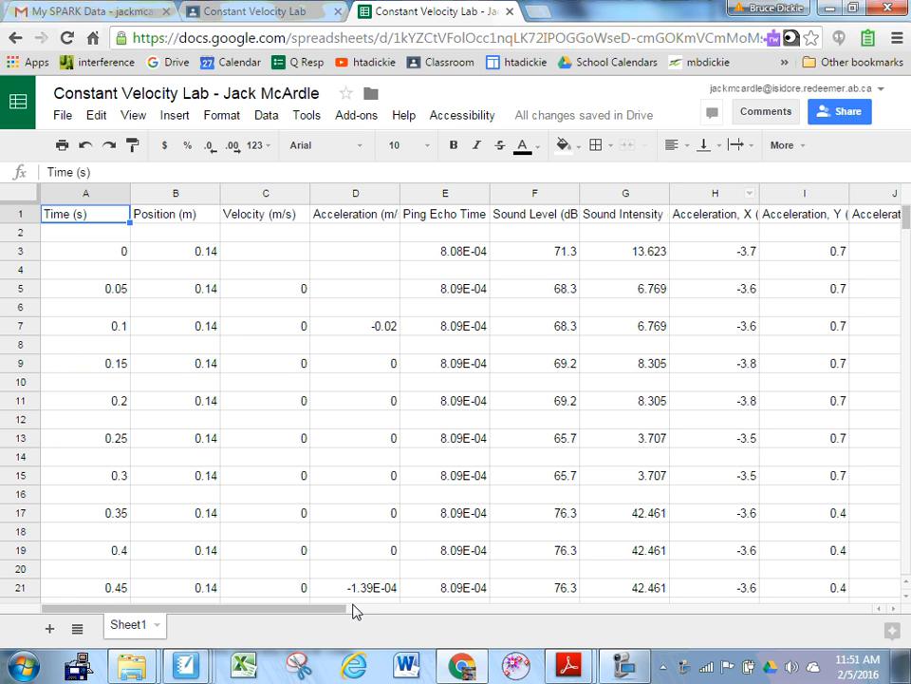
# Clear all data from columns C through L, keeping only the Time and Position columns.
pyautogui.moveTo(356, 609); pyautogui.dragTo(425, 608)
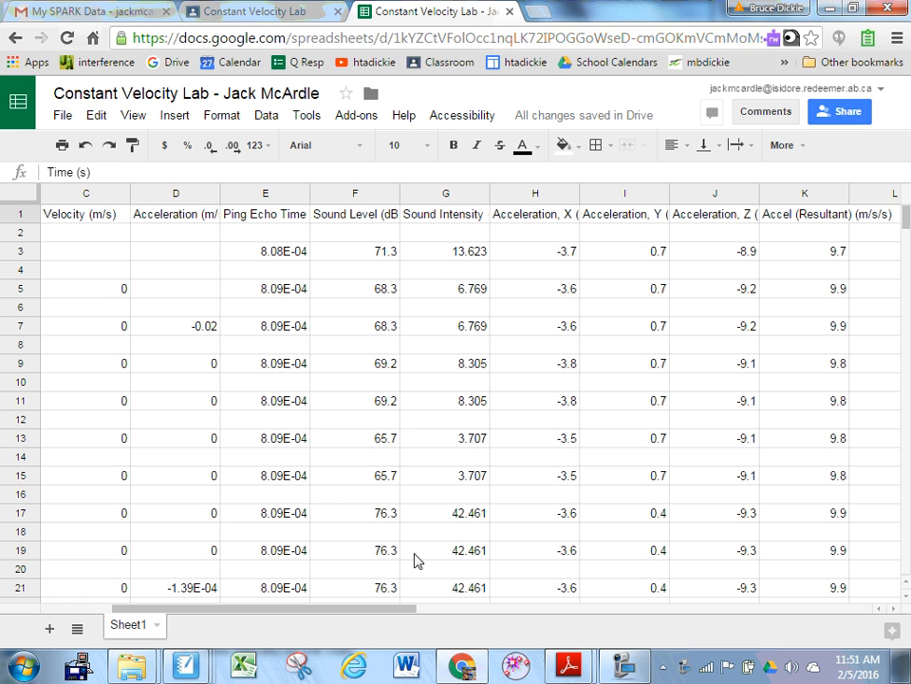
pyautogui.moveTo(350, 610); pyautogui.dragTo(280, 613)
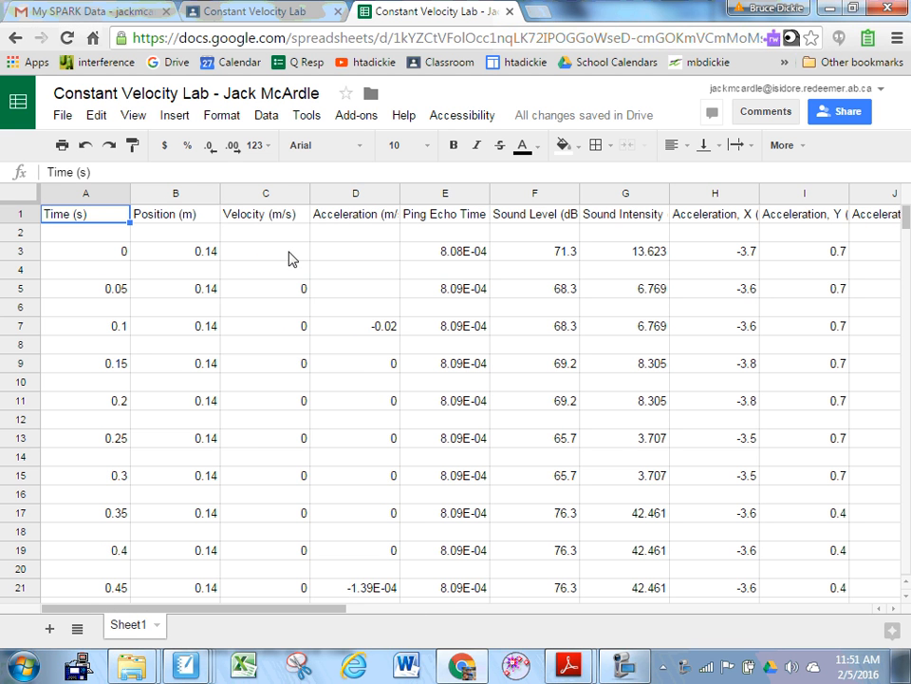
pyautogui.moveTo(271, 194); pyautogui.dragTo(690, 222)
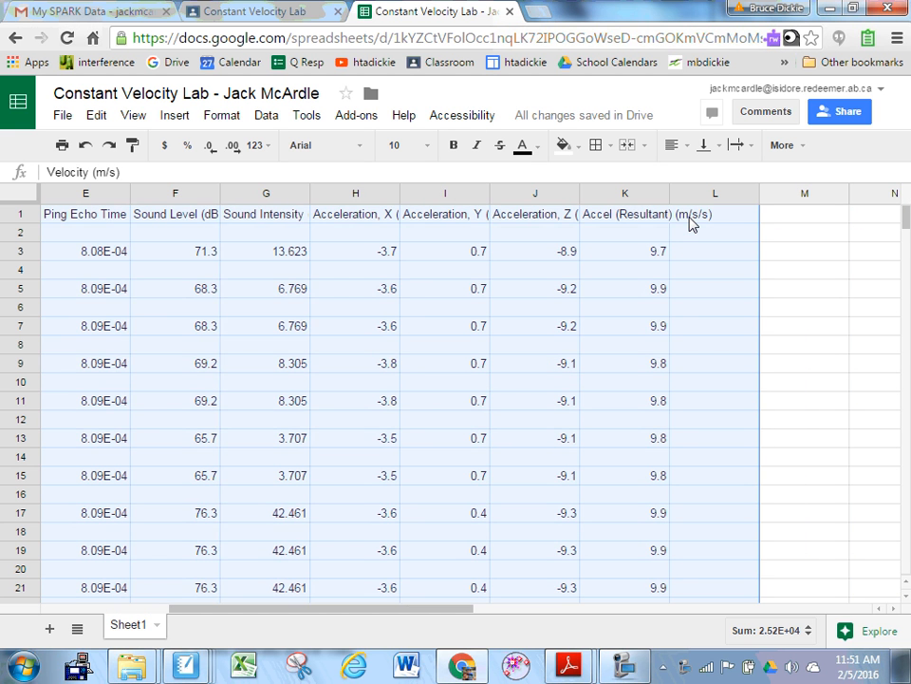
pyautogui.press('Delete')
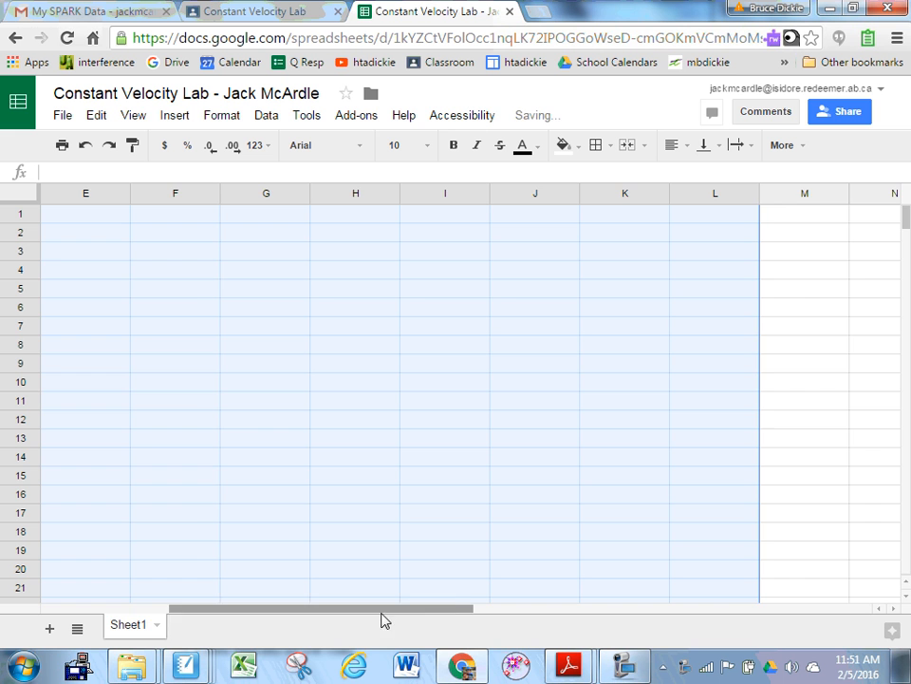
pyautogui.moveTo(382, 613); pyautogui.dragTo(180, 646)
pyautogui.click(261, 458)
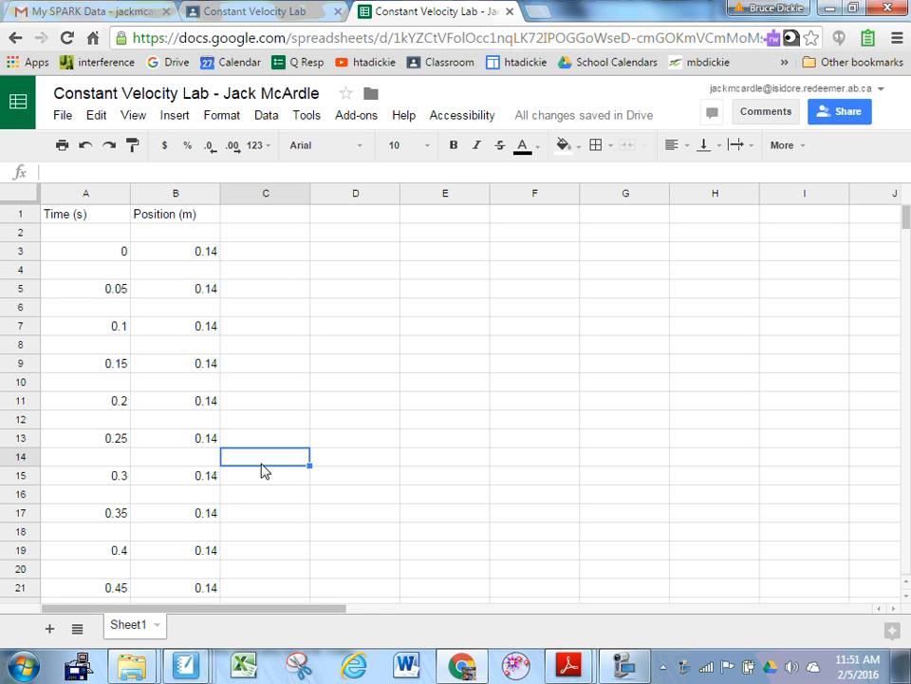